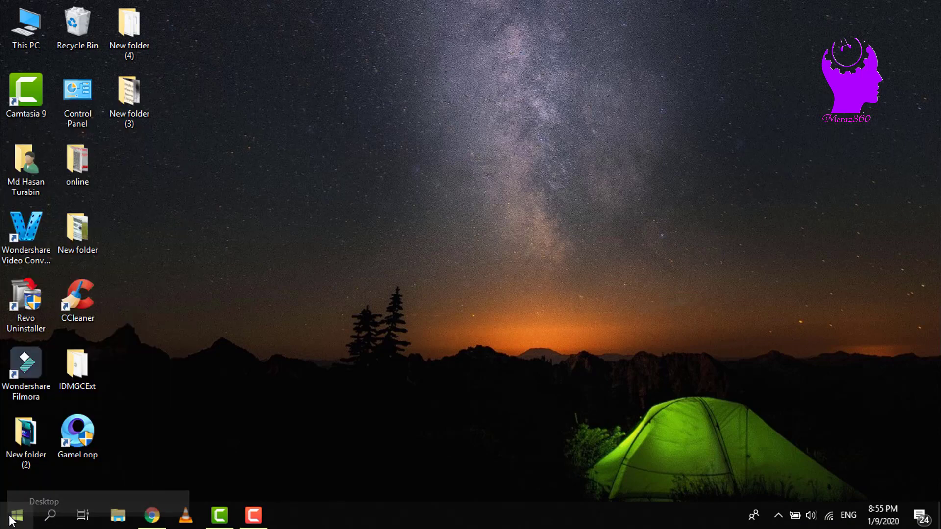
Step: Bring up the Run dialog from the Start menu, dismissing and reopening it once
right_click(12, 521)
click(22, 453)
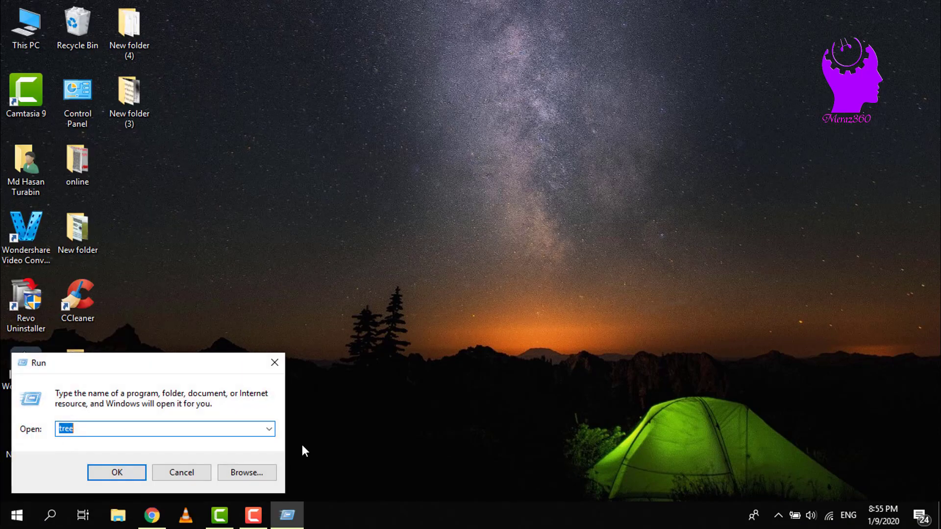
click(124, 477)
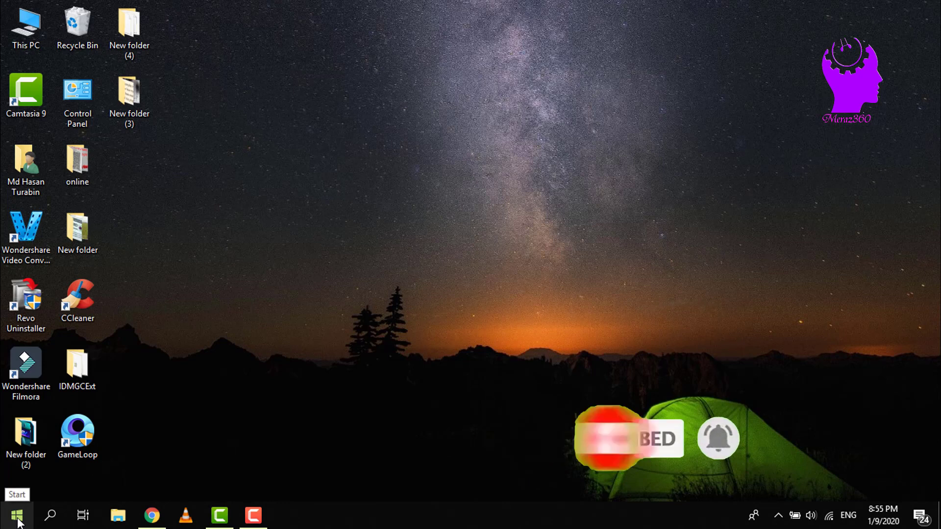
right_click(19, 520)
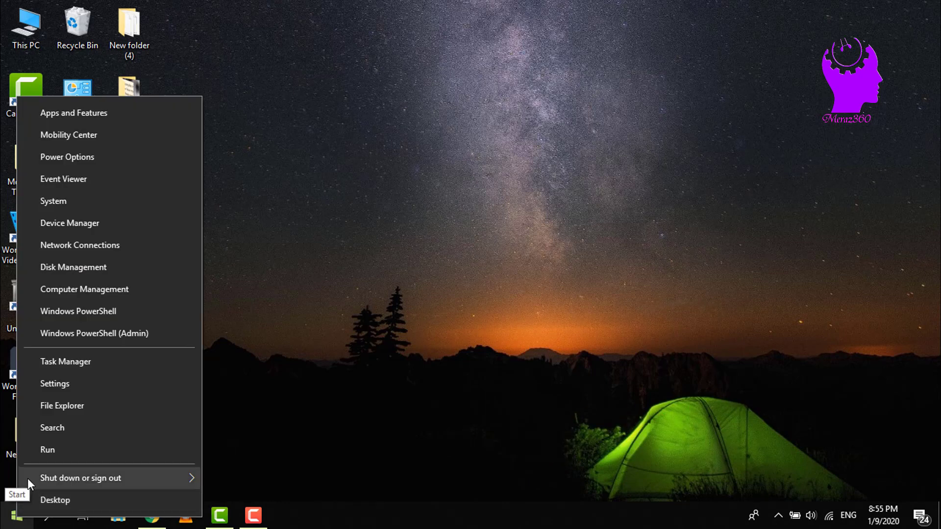
click(36, 456)
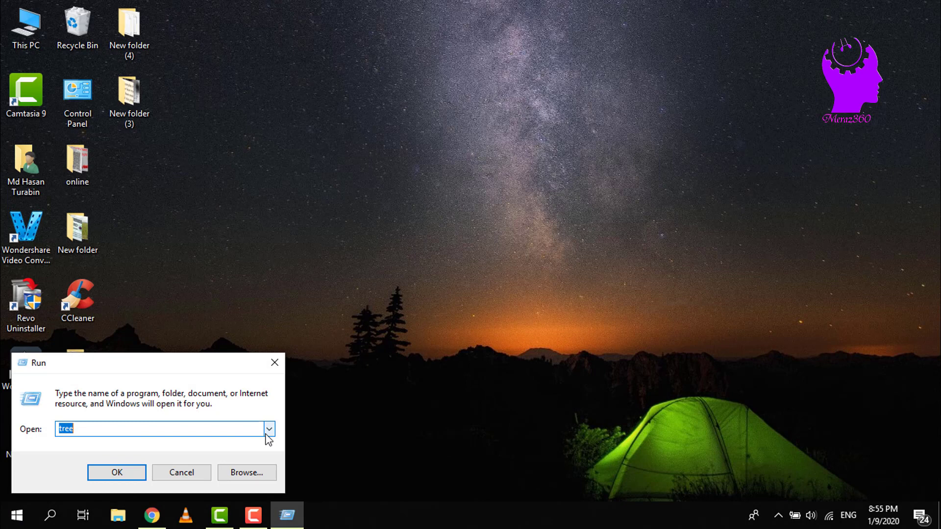
Step: Replace the old tree command in the Open field with %temp%, removing the stray $
click(269, 430)
click(144, 427)
double_click(141, 429)
text(%tem)
text(p)
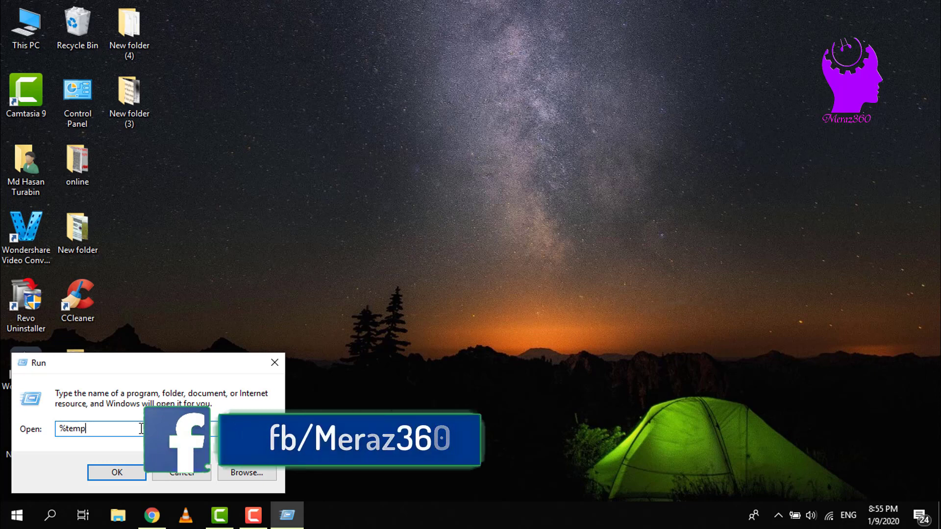
text(%)
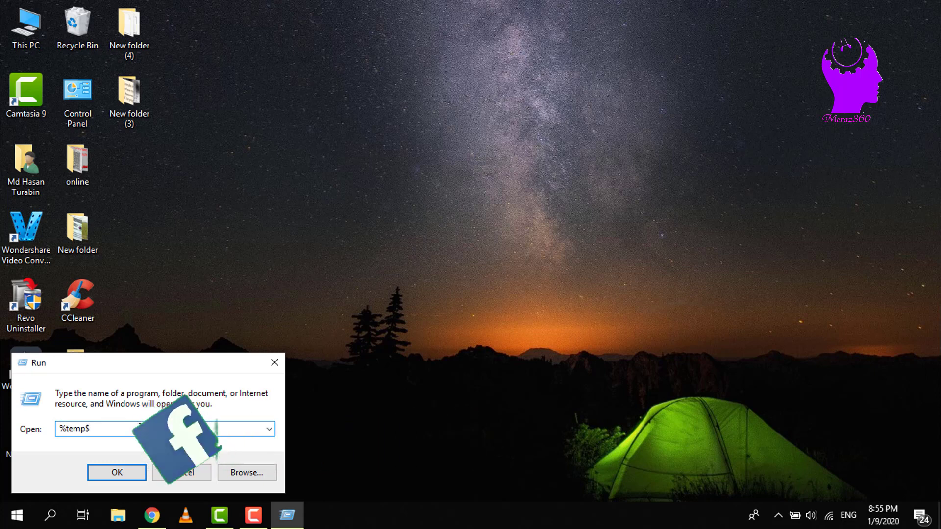
key(BackSpace)
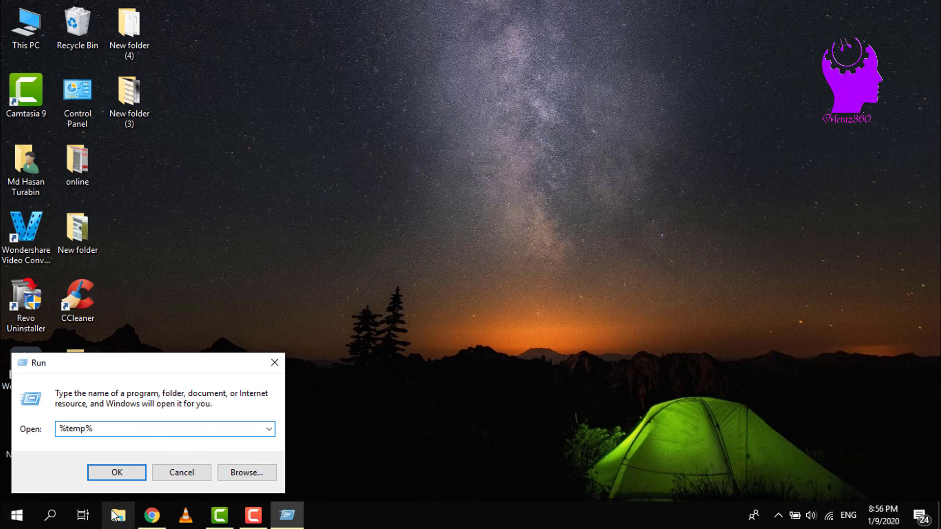
Step: Delete everything in the user Temp folder, skipping the in-use CamRec0 folder
click(114, 475)
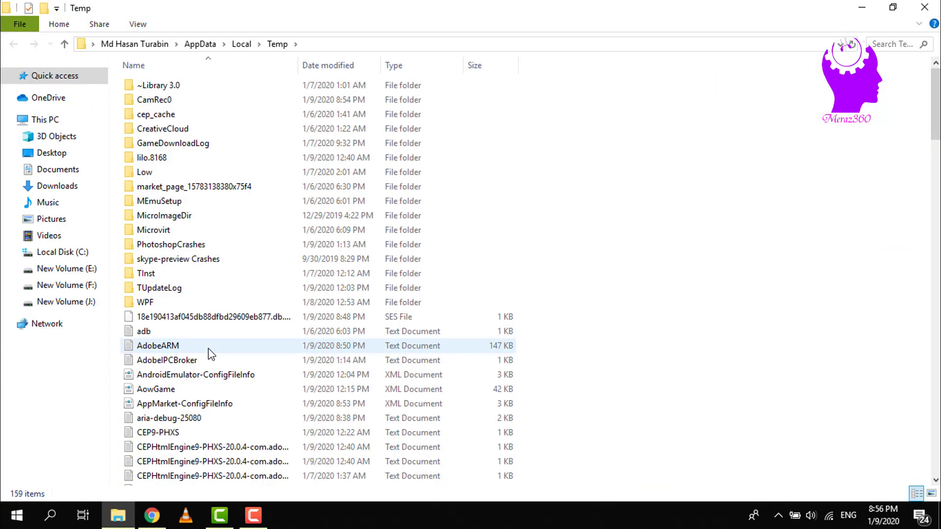
scroll(524, 208, down, 6)
scroll(559, 213, down, 2)
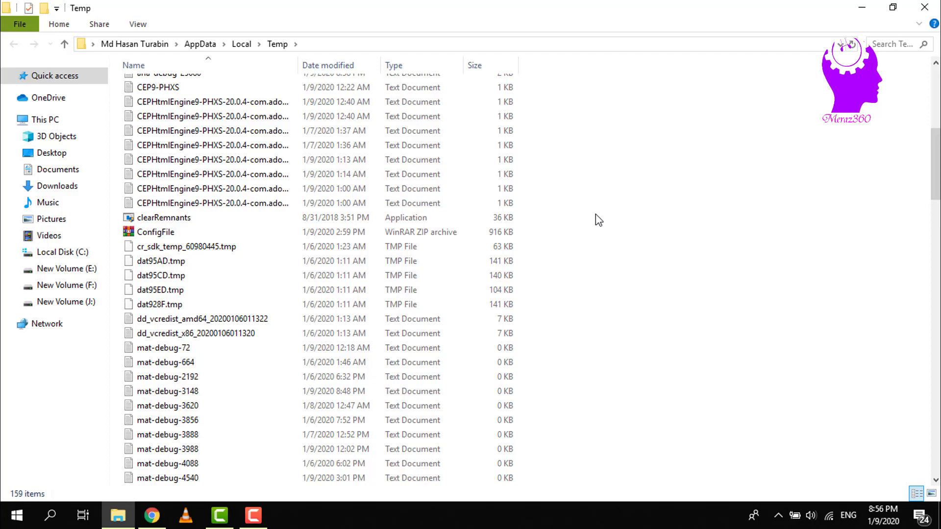
scroll(566, 224, down, 8)
scroll(552, 235, down, 8)
scroll(549, 238, up, 9)
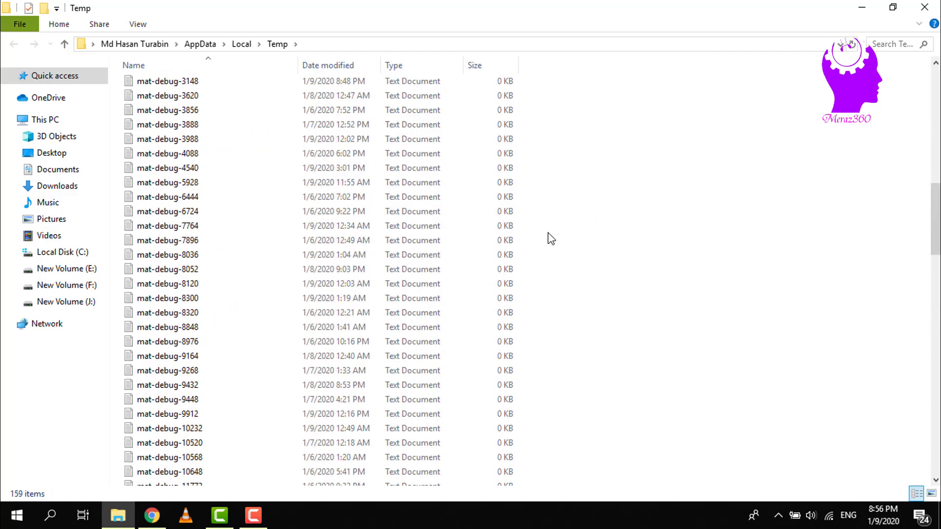
scroll(547, 239, up, 9)
scroll(549, 239, up, 6)
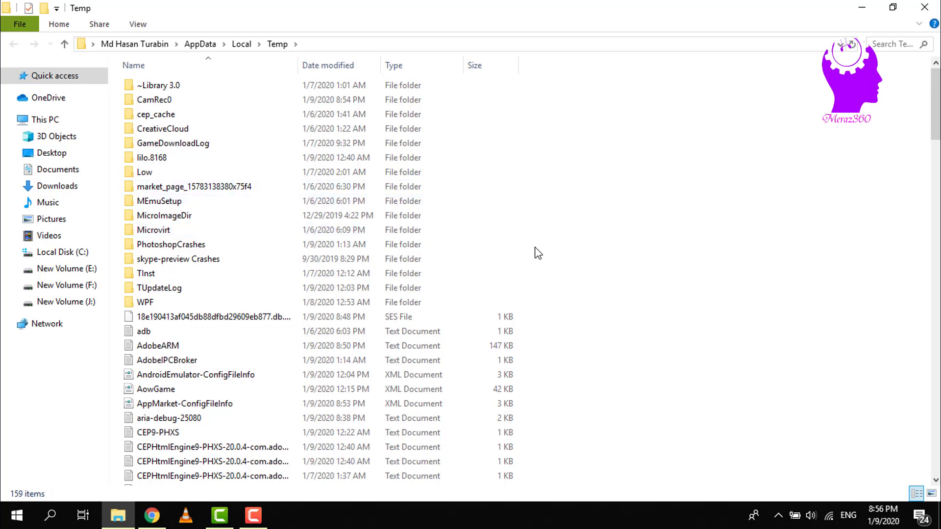
key(ctrl+a)
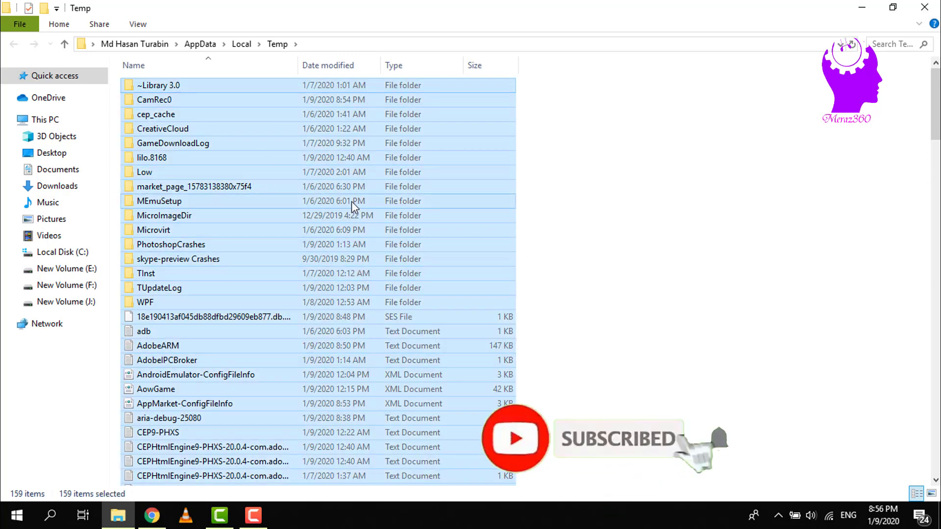
right_click(403, 187)
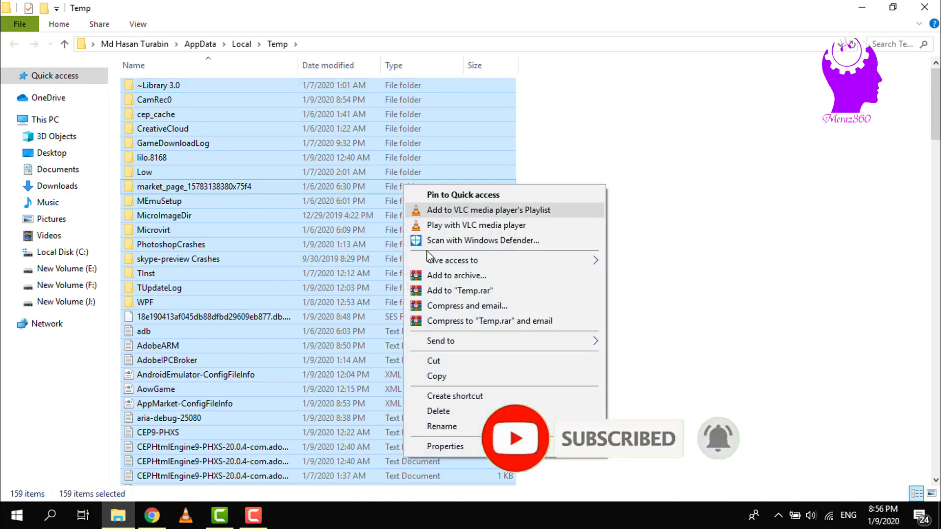
click(441, 412)
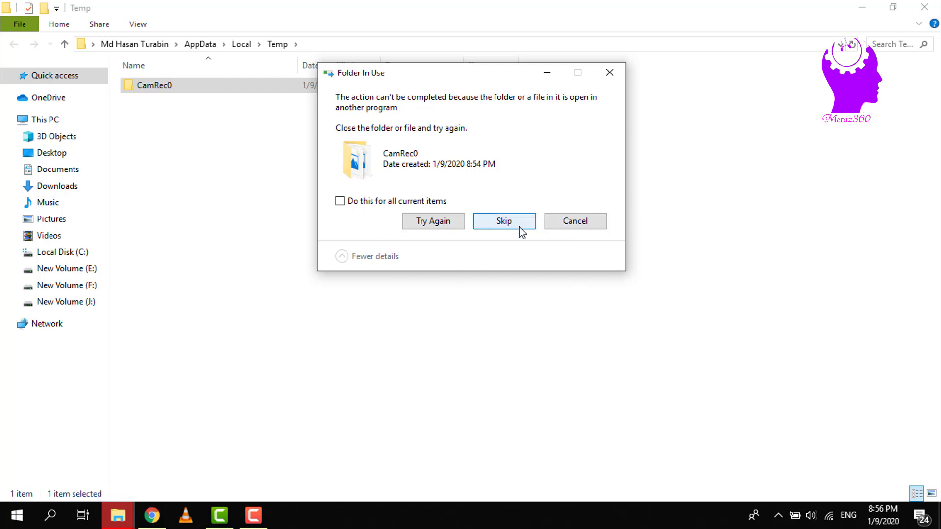
click(504, 223)
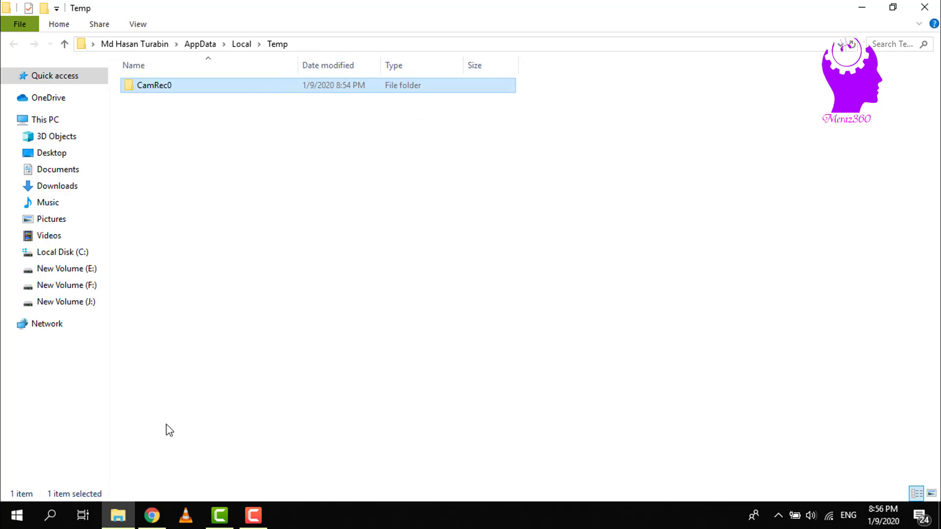
Step: Close Explorer and enter temp in the Run dialog to target C:\Windows\Temp
click(928, 7)
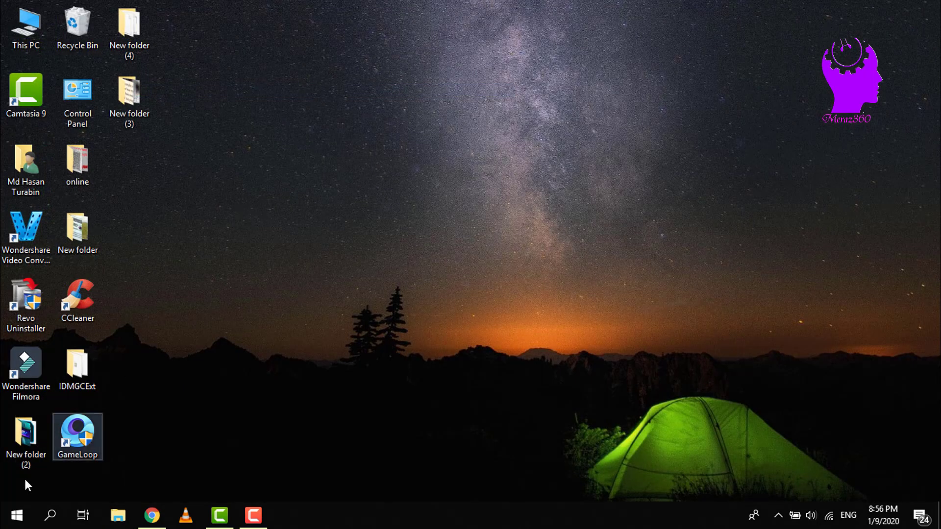
right_click(15, 518)
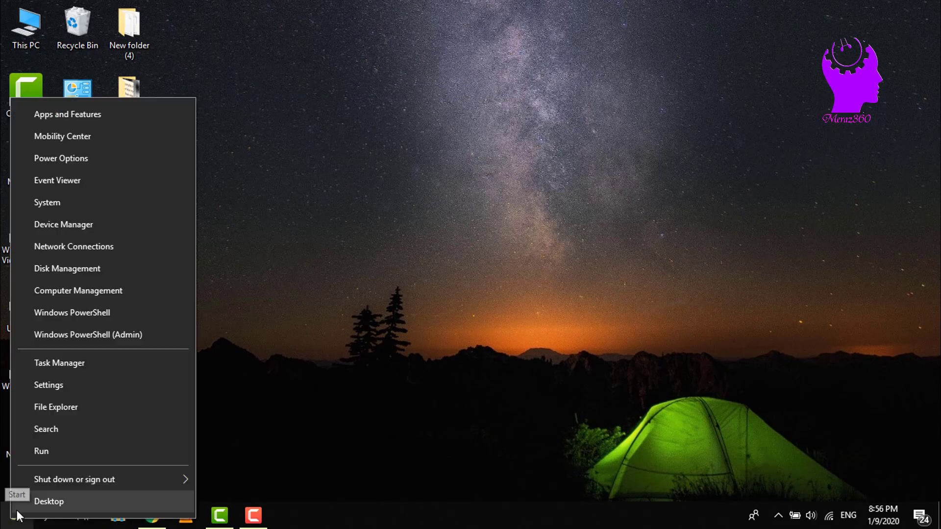
click(48, 451)
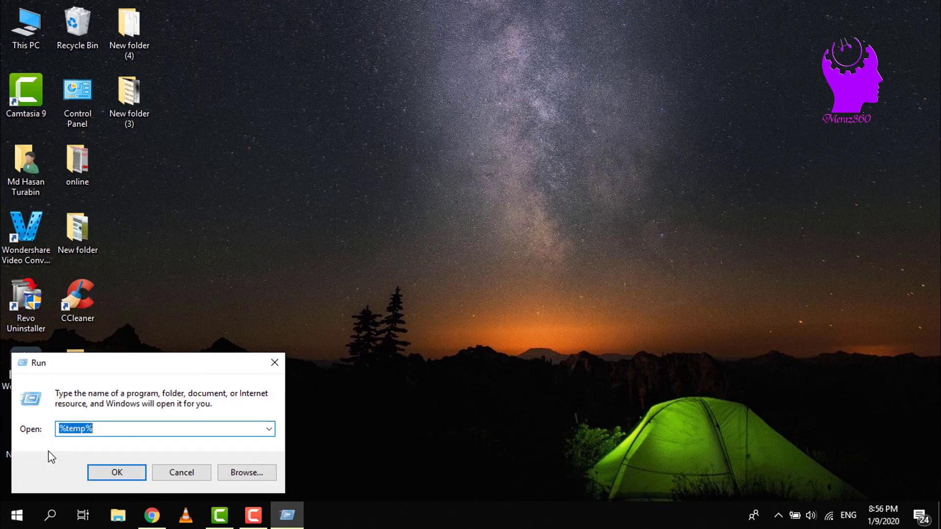
click(154, 429)
key(BackSpace)
key(BackSpace)
key(BackSpace)
key(BackSpace)
key(BackSpace)
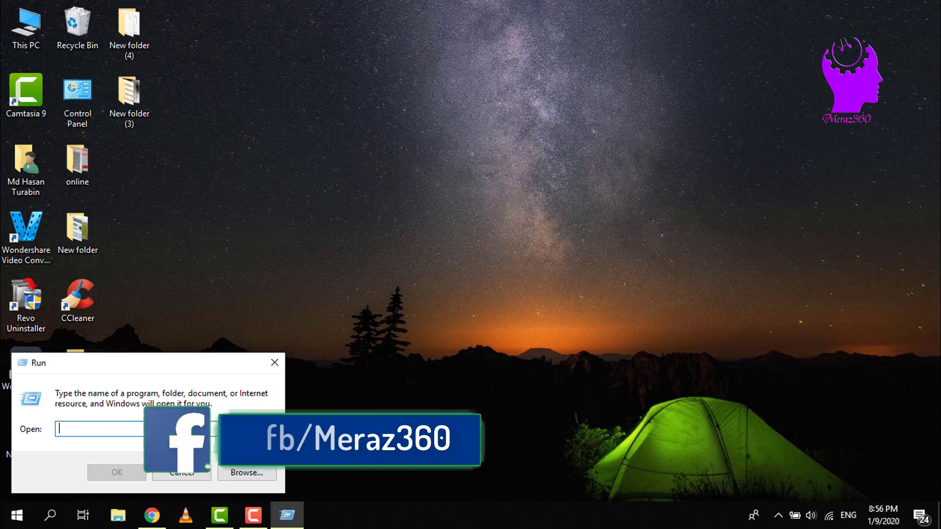
text(t)
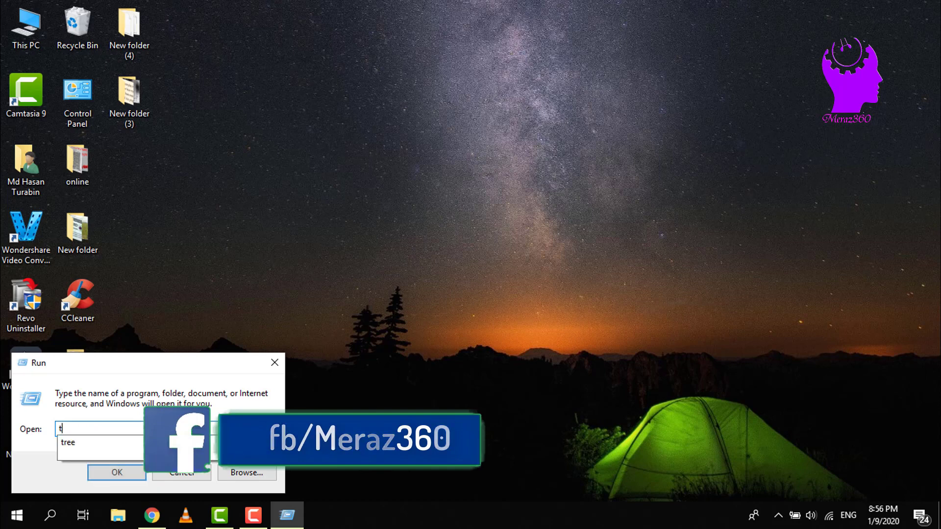
text(emp)
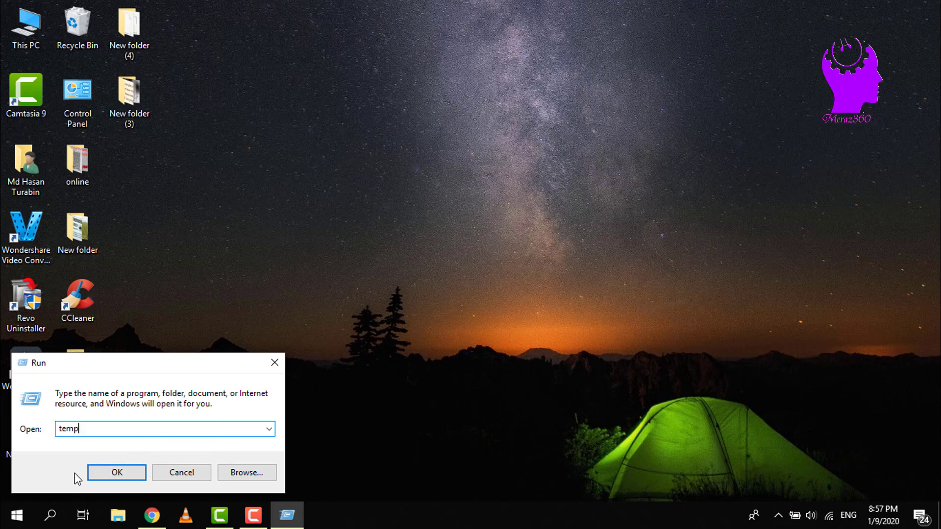
Step: Delete Windows Temp contents with admin permission, skipping in-use DPTF and Installer67021796.tmp
click(117, 475)
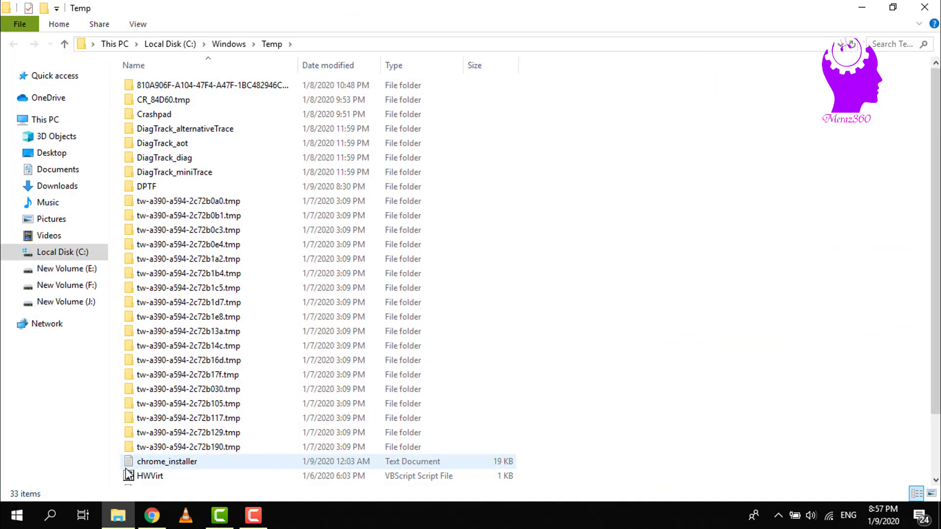
scroll(359, 237, down, 2)
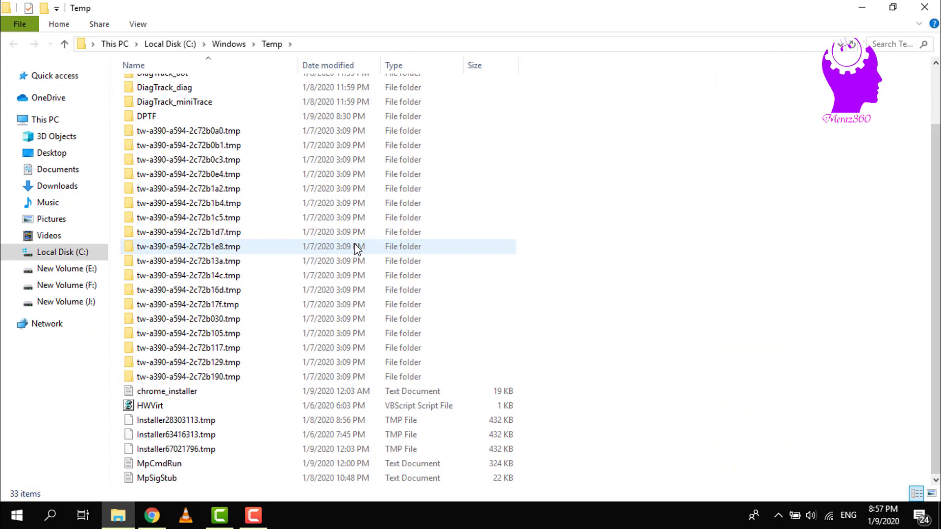
key(ctrl+a)
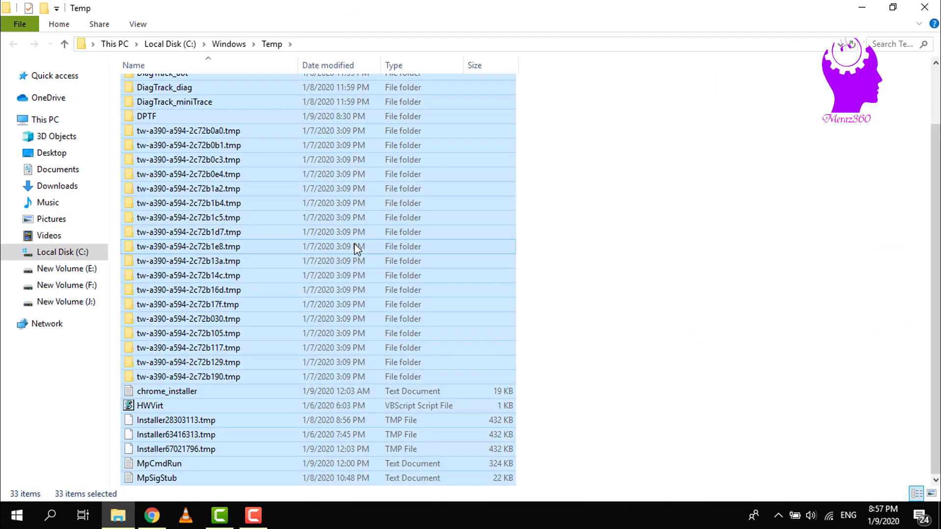
right_click(369, 213)
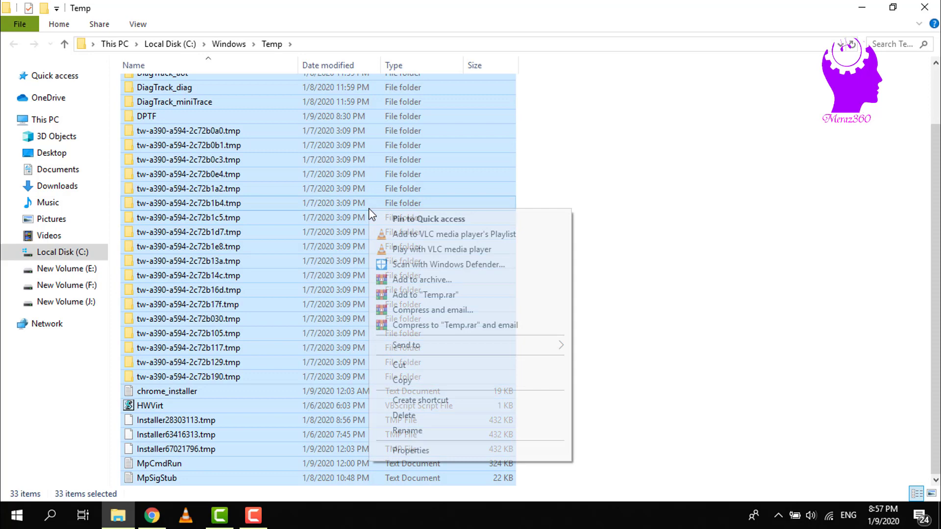
click(432, 416)
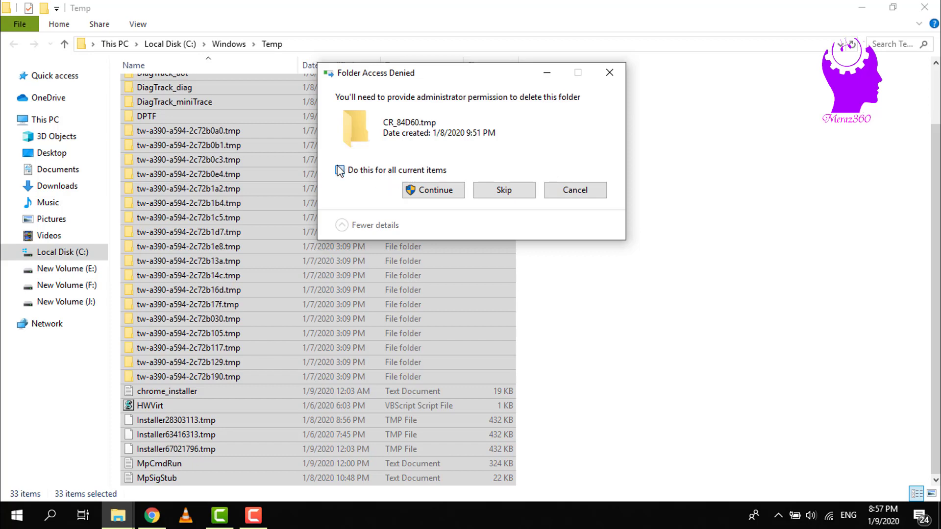
click(424, 188)
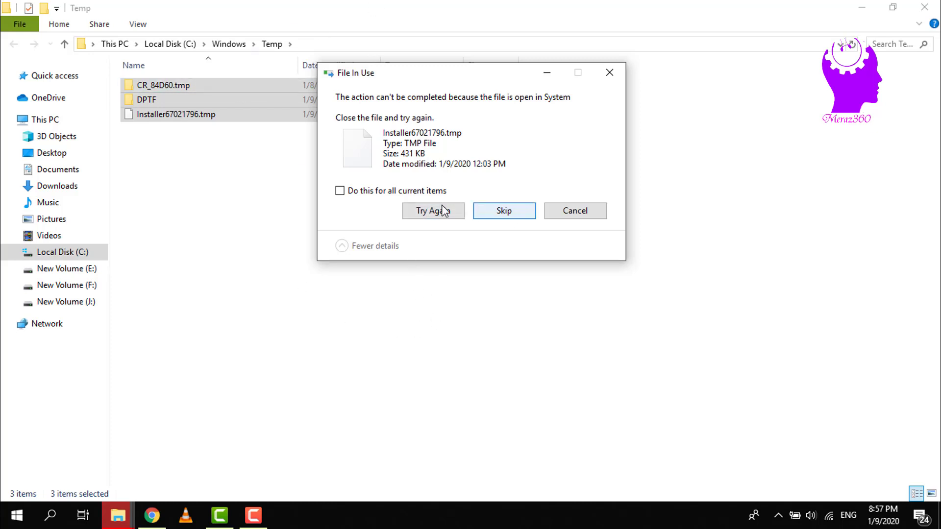
click(477, 212)
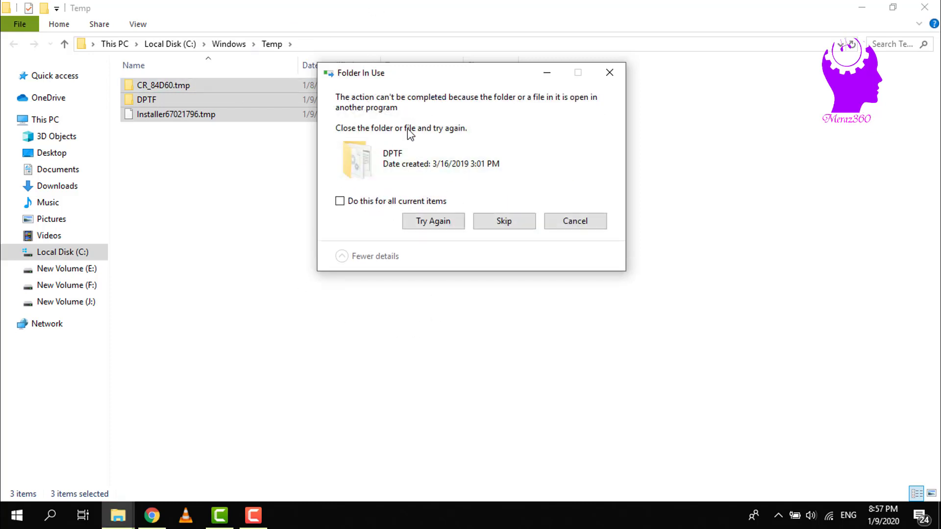
click(503, 222)
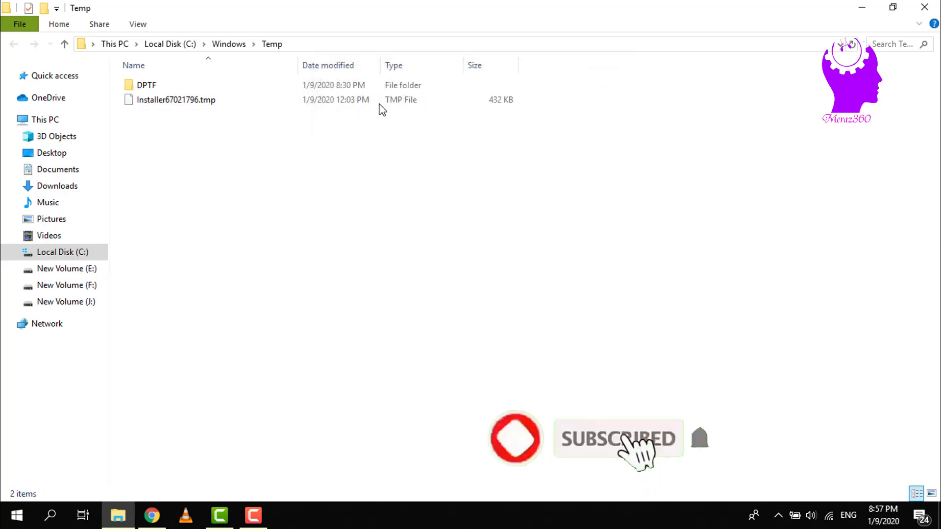
Step: Close Explorer and bring up the Run prompt to enter prefetch
click(928, 8)
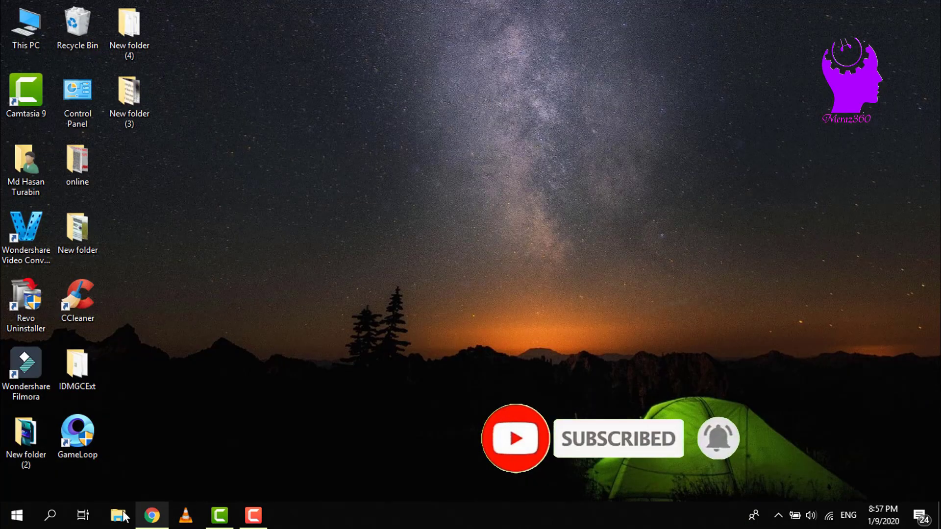
right_click(31, 516)
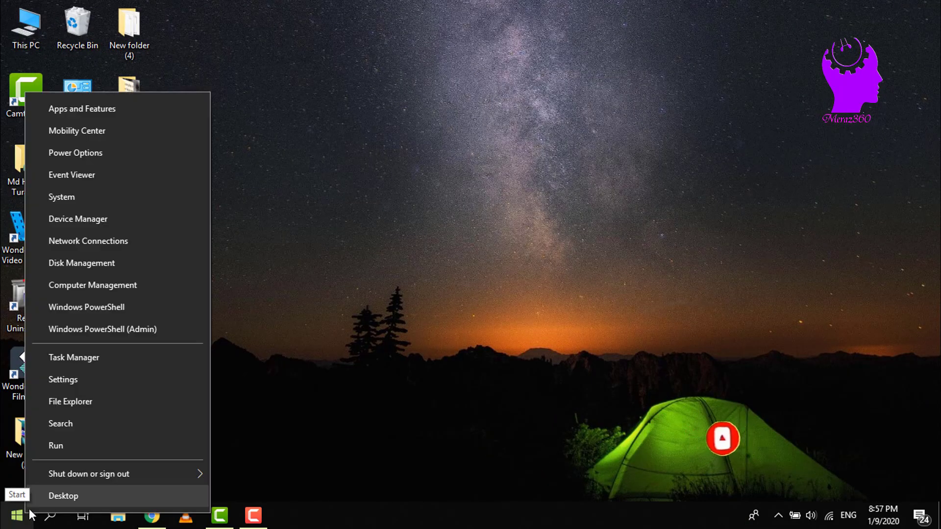
click(46, 452)
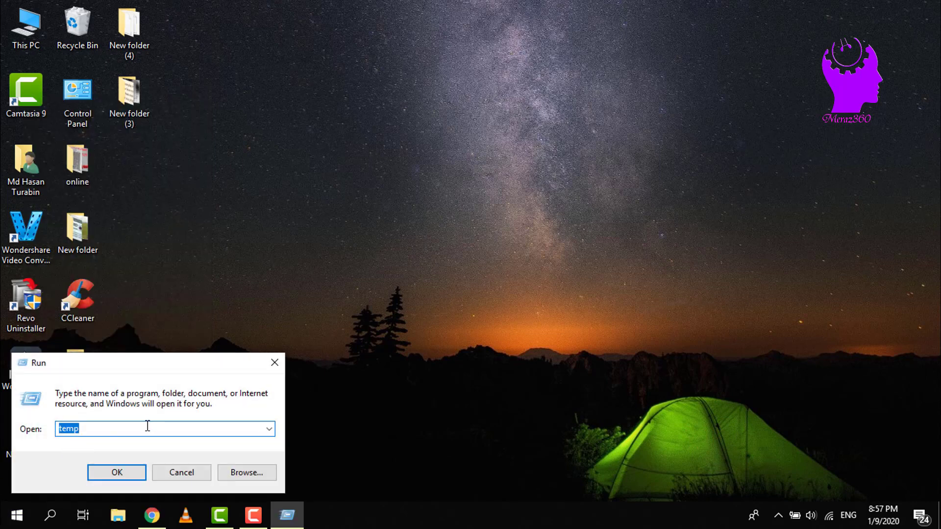
text(p)
Step: Delete all Prefetch files, skipping the in-use PfPre_92a39422.mkd
click(115, 473)
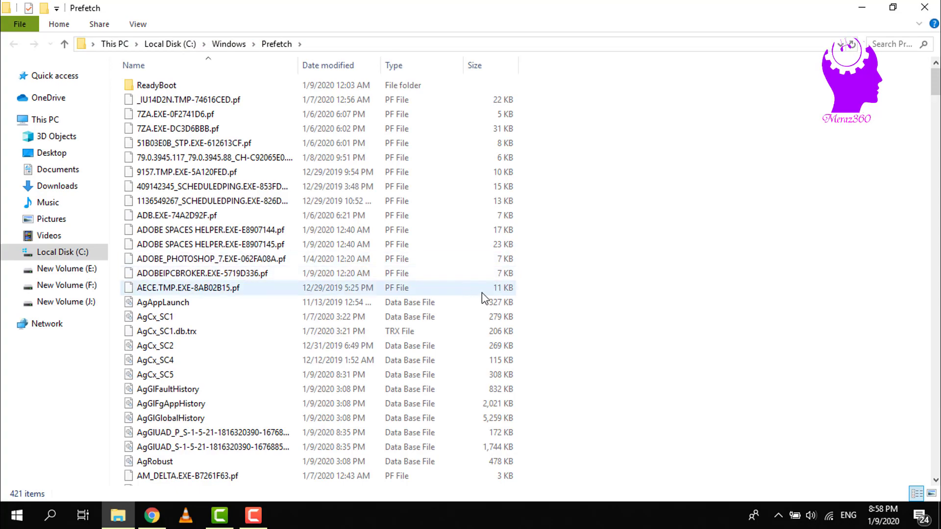
scroll(482, 293, down, 8)
scroll(480, 293, down, 8)
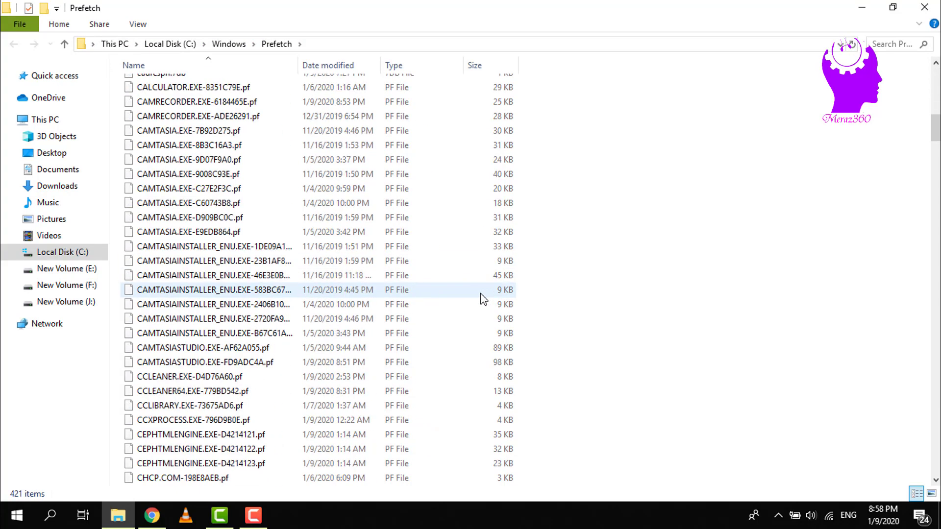
key(ctrl+a)
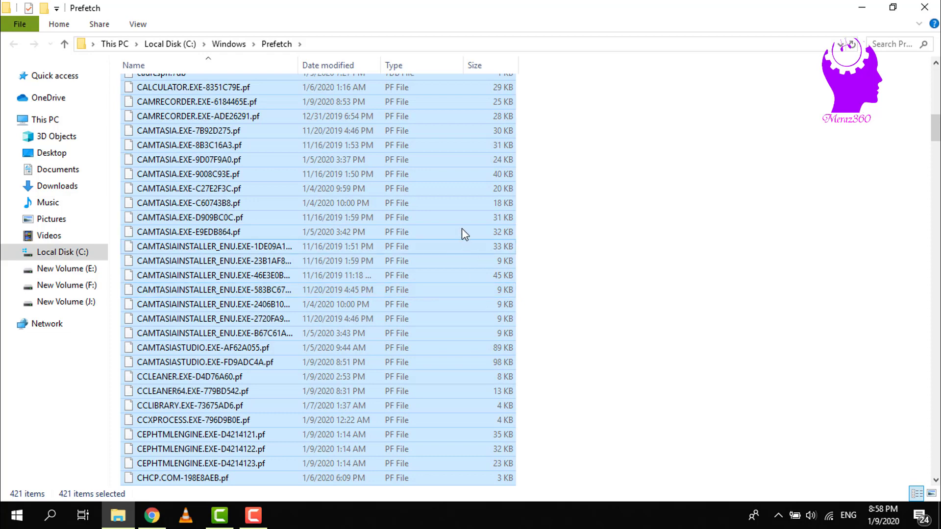
right_click(457, 221)
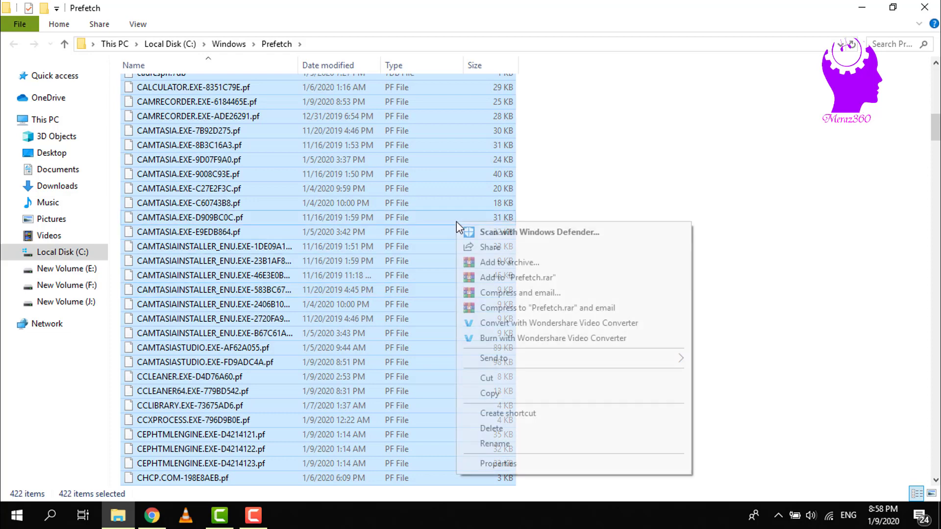
click(502, 430)
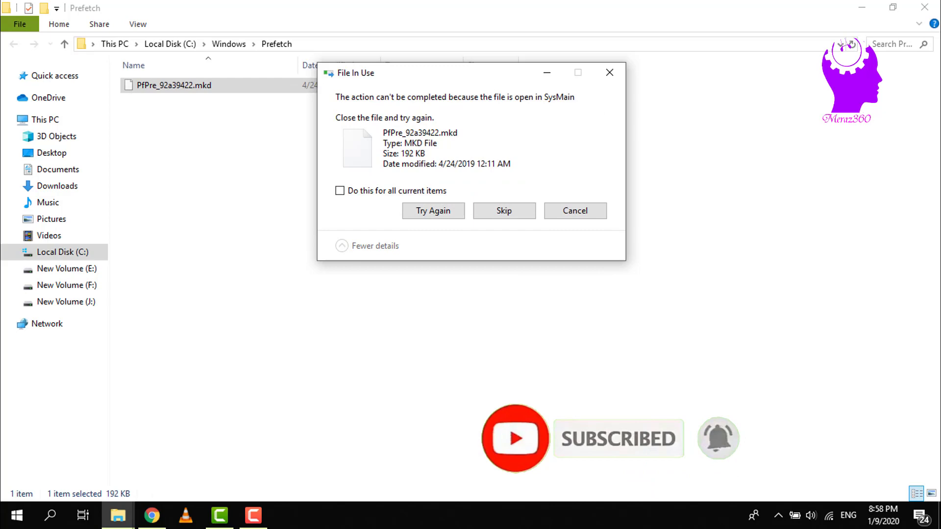
click(522, 217)
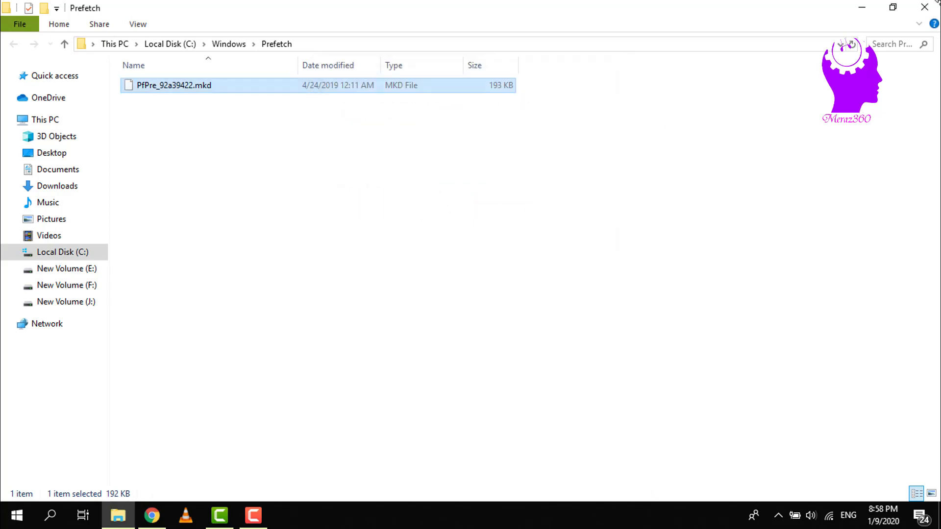
Step: Close Explorer, refresh the desktop three times and bring up the Win+X system shortcuts
click(926, 9)
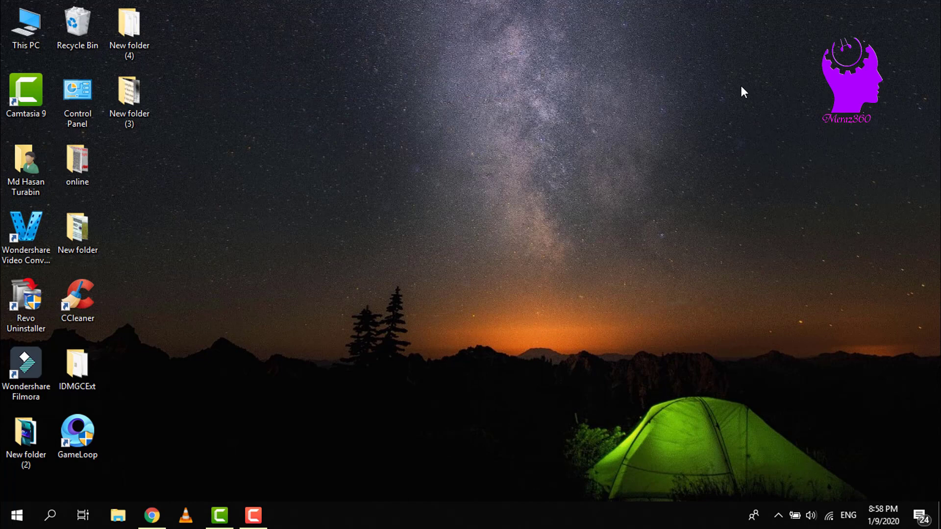
right_click(450, 114)
click(459, 157)
right_click(451, 114)
click(459, 156)
right_click(459, 157)
click(472, 197)
right_click(16, 514)
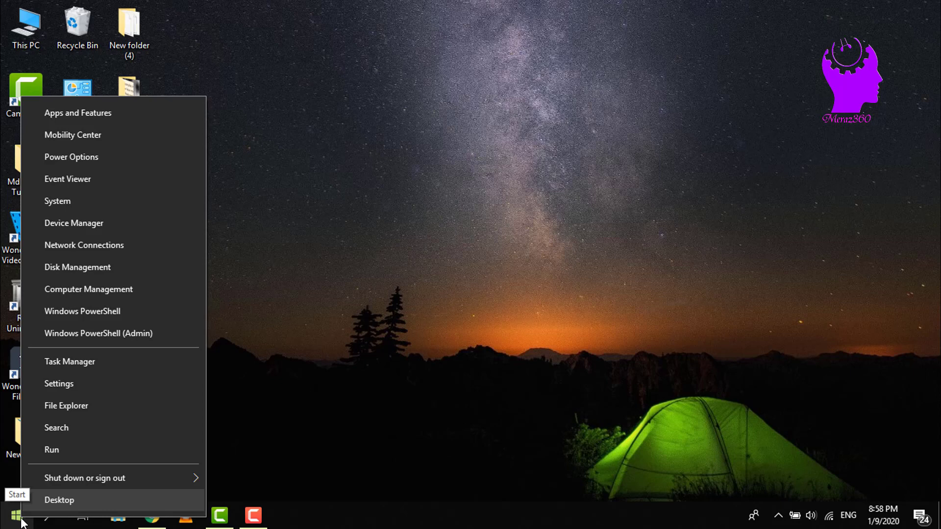
Step: Launch the Services console by running services.msc from the Run dialog
click(43, 454)
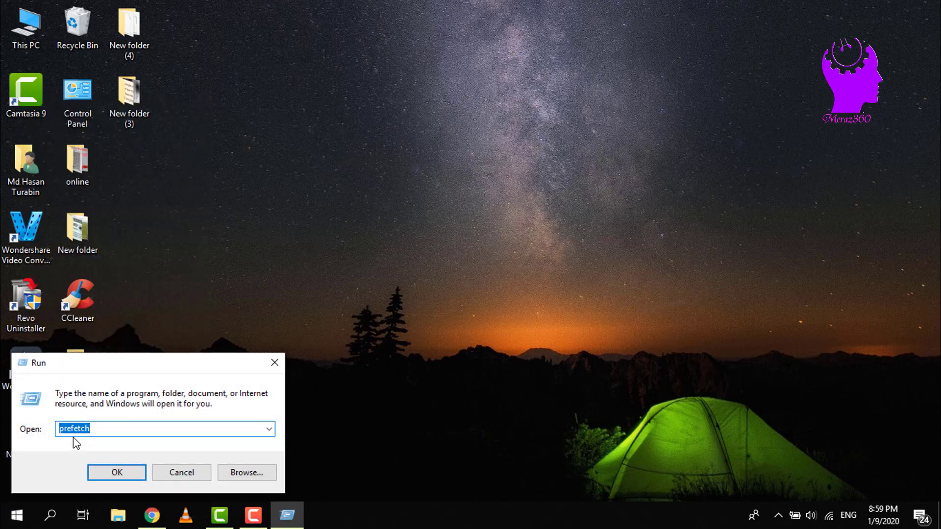
click(142, 430)
double_click(142, 430)
text(s)
text(services.msc)
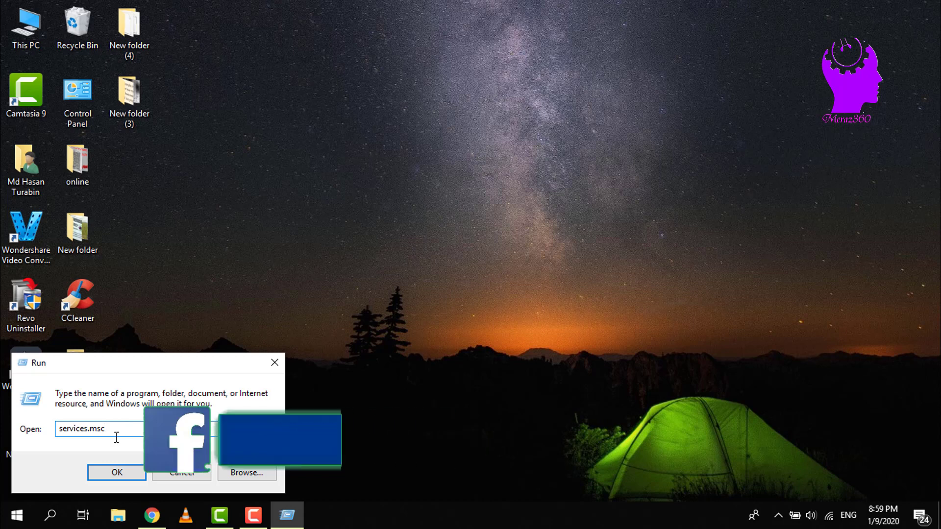
click(116, 474)
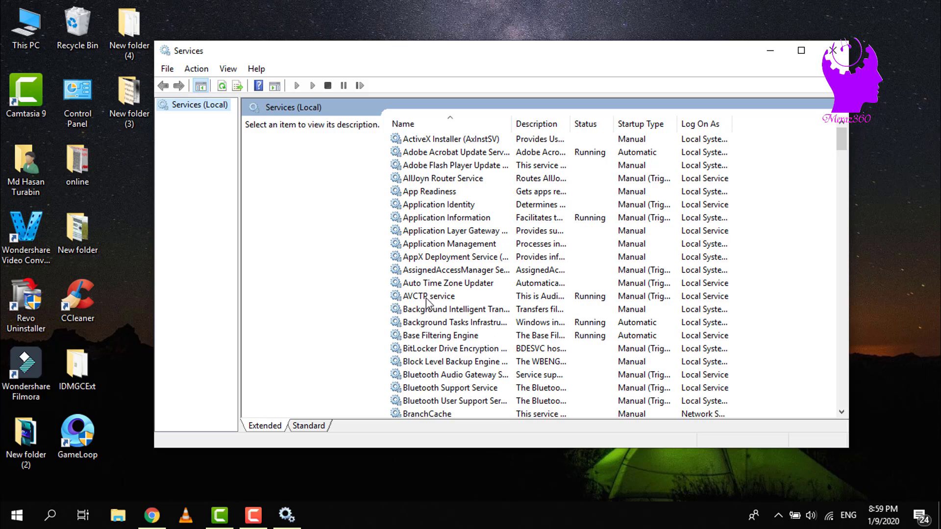
Step: Set Background Intelligent Transfer Service's startup type to Disabled in its properties
click(431, 315)
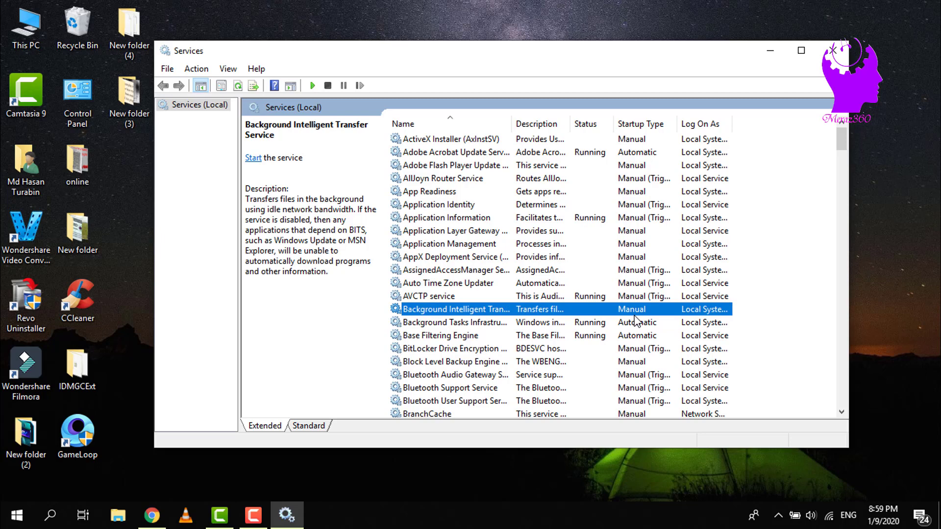
double_click(500, 316)
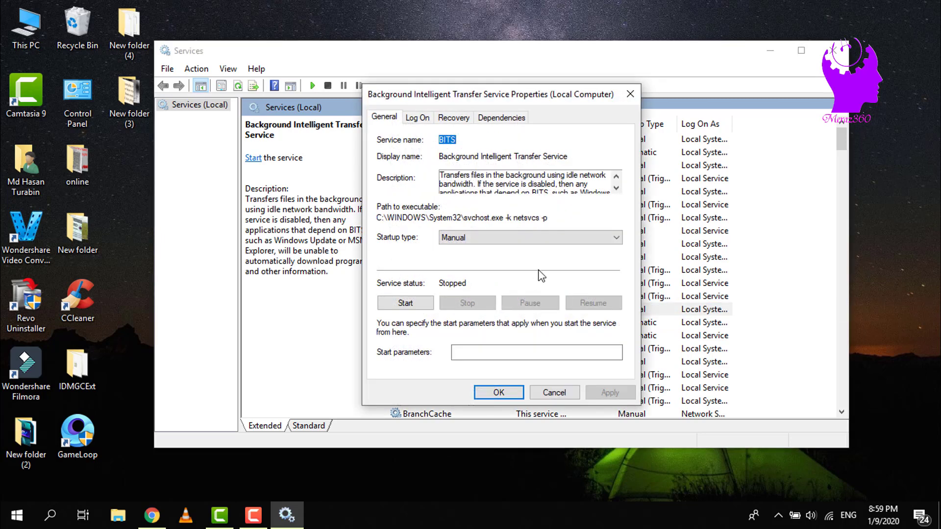
click(518, 240)
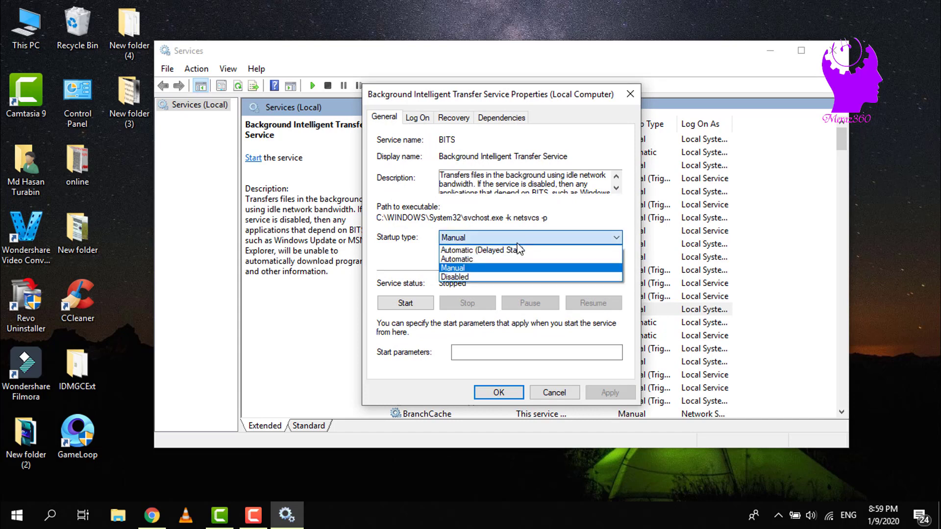
click(510, 278)
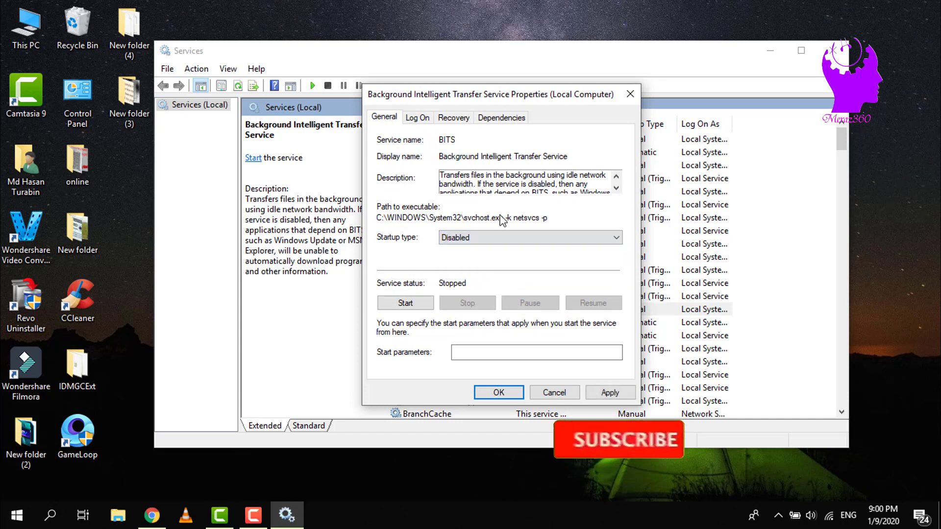
click(499, 393)
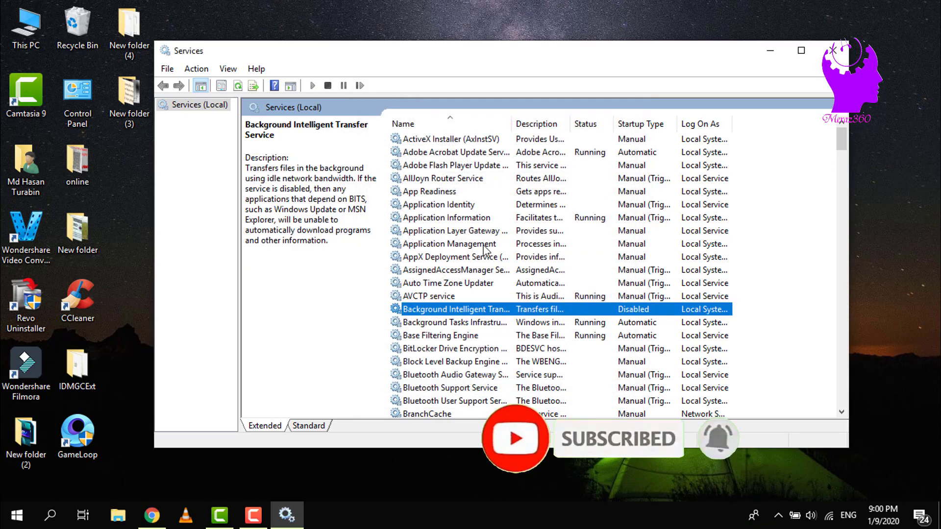
scroll(536, 253, down, 6)
scroll(535, 252, down, 1)
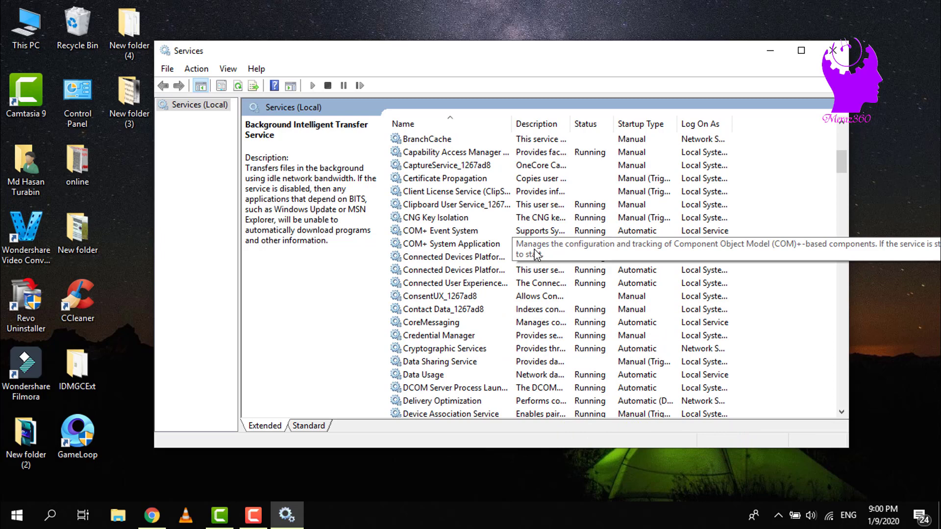
scroll(535, 252, down, 1)
scroll(536, 253, down, 20)
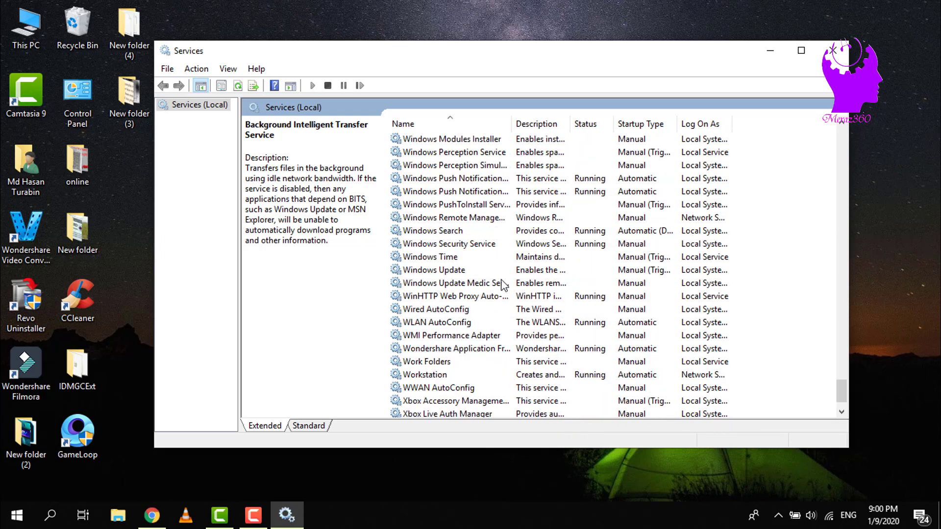
Step: Set Windows Update's startup type to Disabled, then close the Services console
click(436, 272)
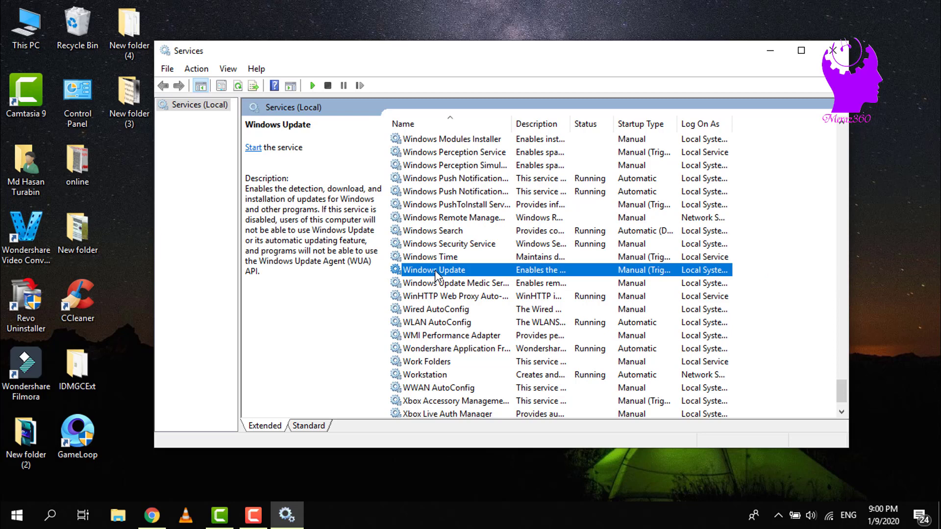
double_click(434, 270)
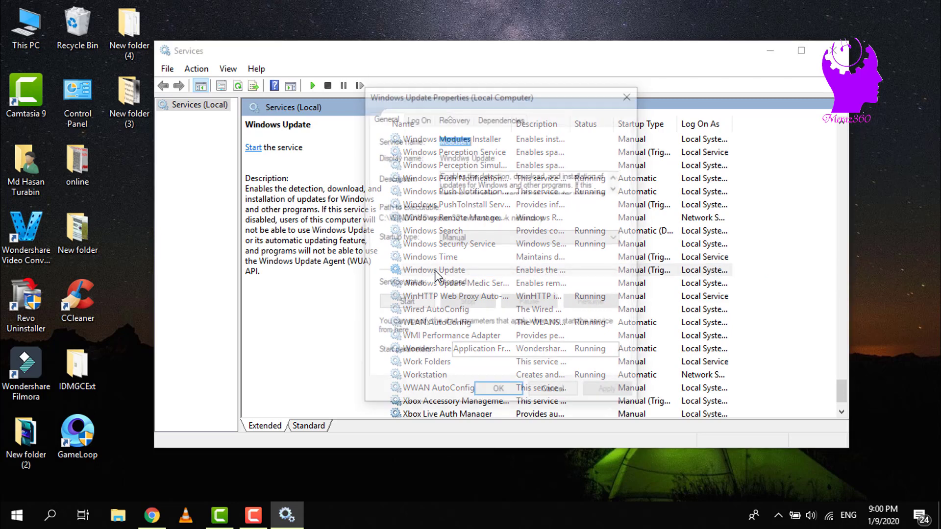
click(479, 238)
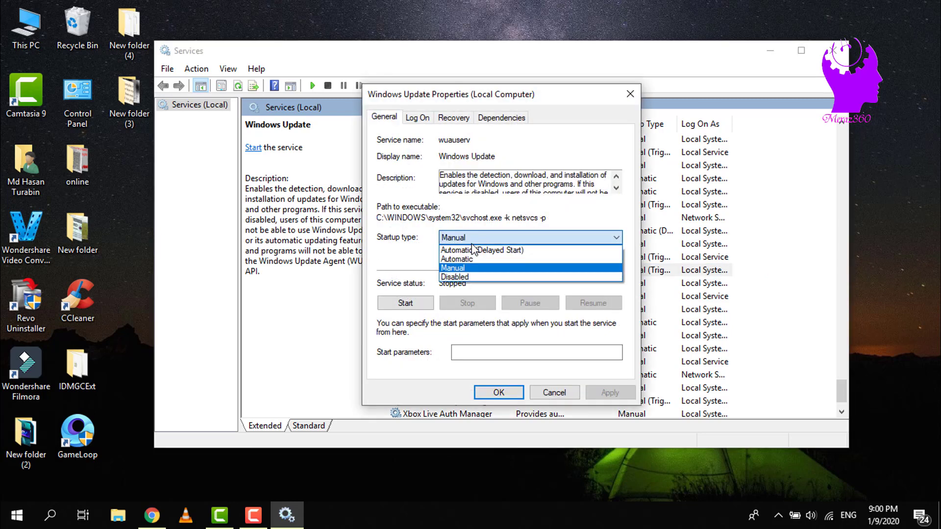
click(467, 274)
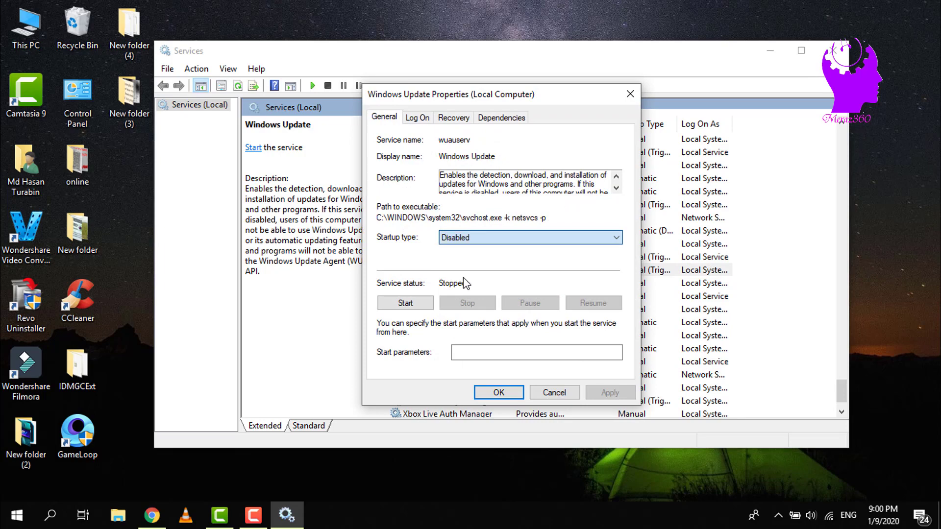
click(498, 393)
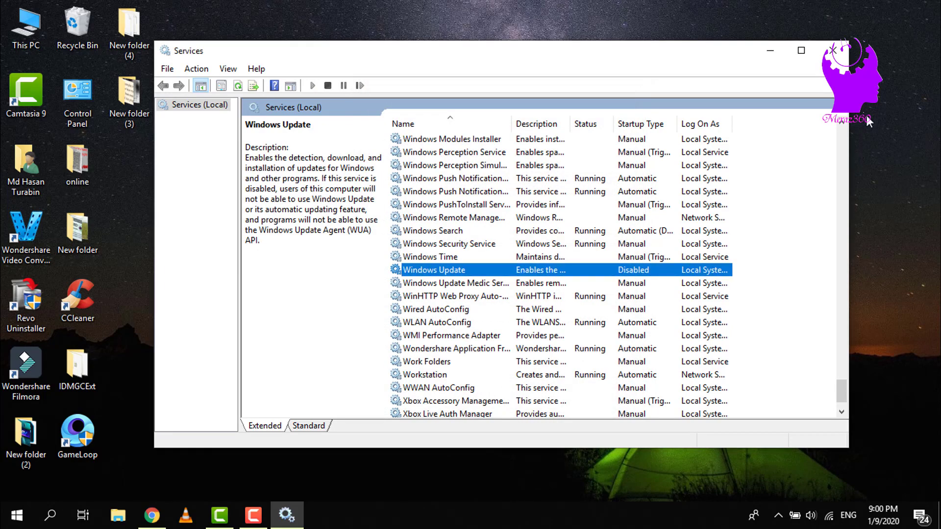
click(834, 50)
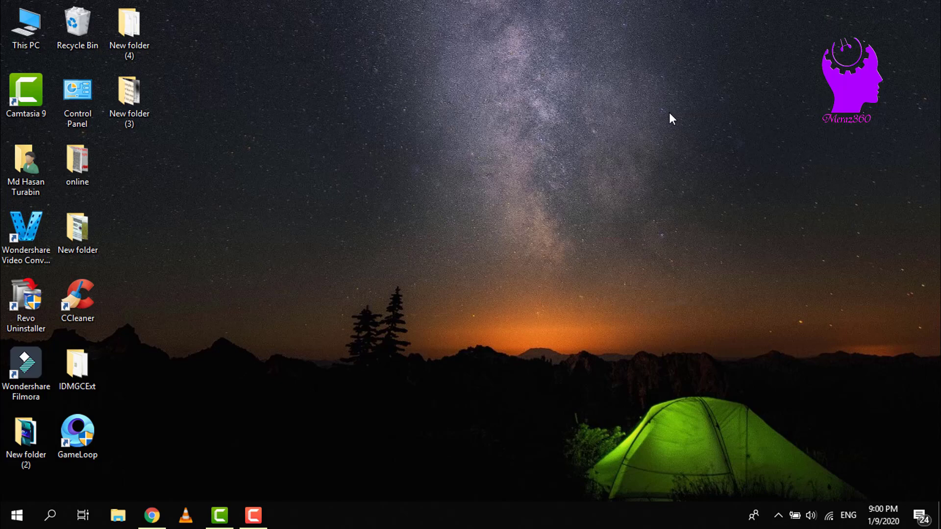